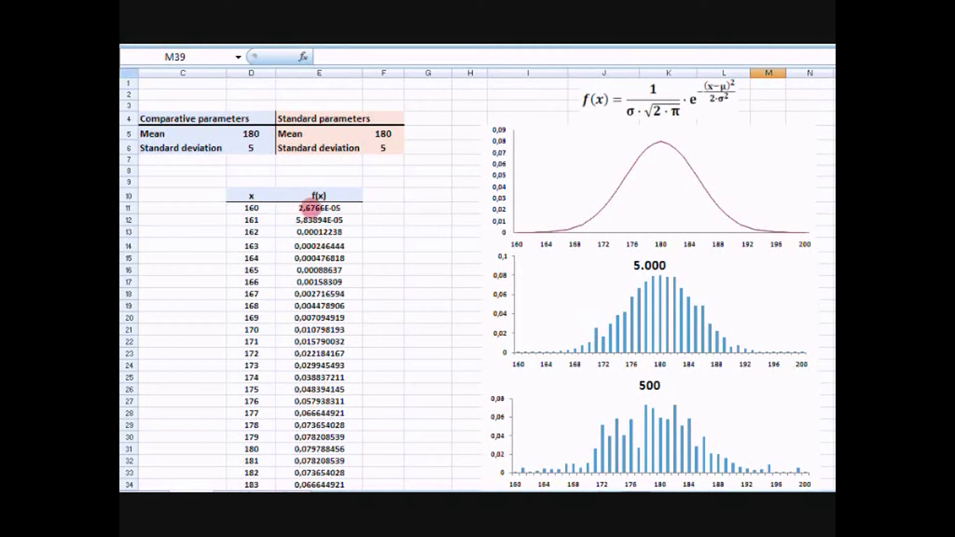
# Examine the normal distribution formula and its arguments in cell E11, leaving it as is
pyautogui.click(318, 206)
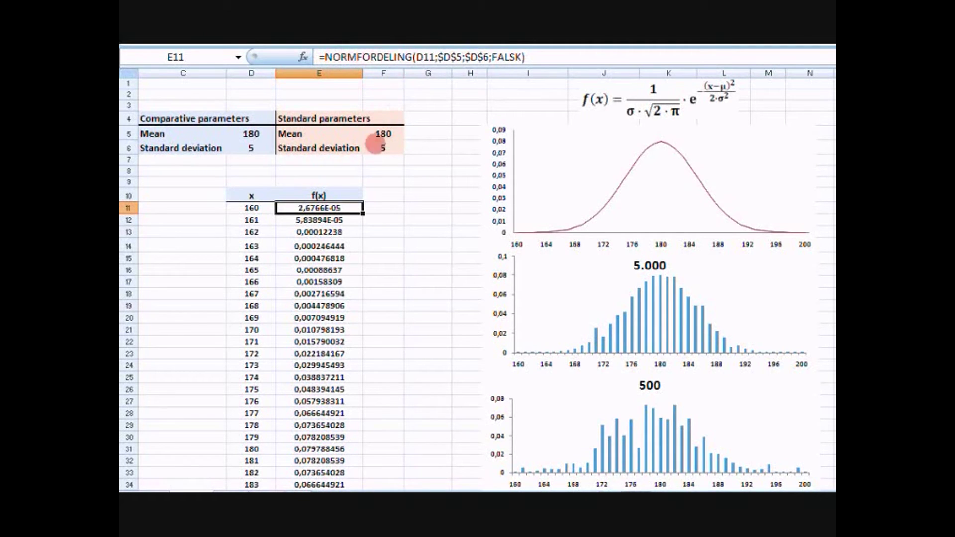
pyautogui.doubleClick(350, 208)
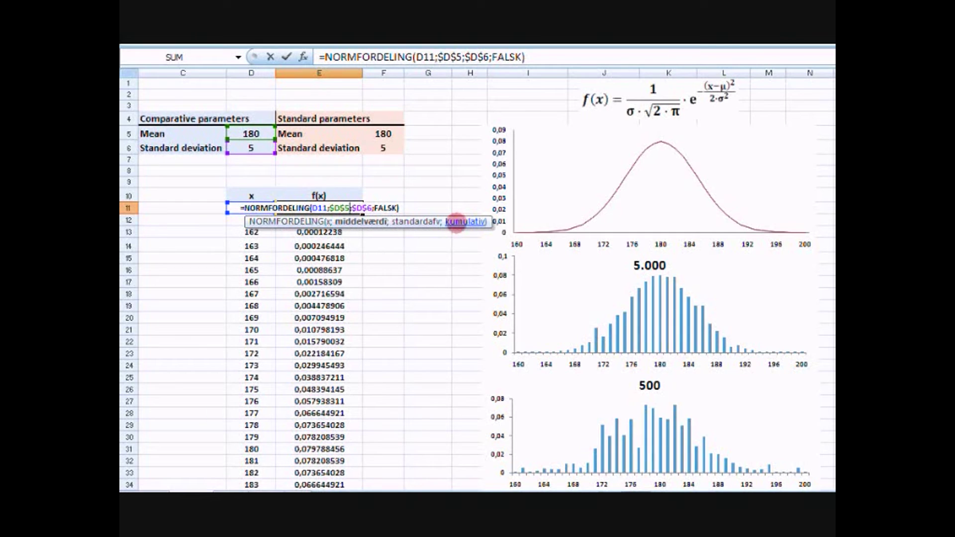
pyautogui.hotkey('ctrl', 'Return')
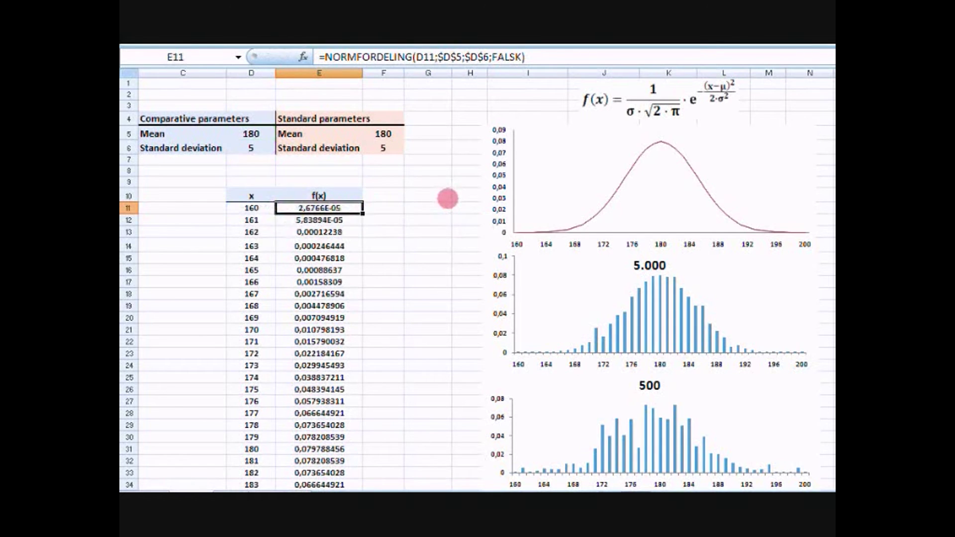
# Set the comparative mean in D5 to 175 to shift its curve against the standard one
pyautogui.doubleClick(260, 133)
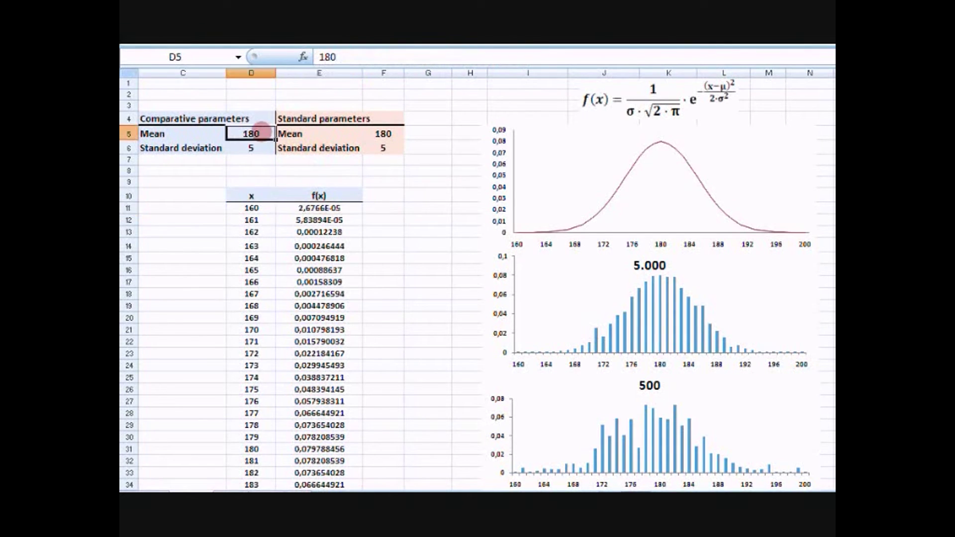
pyautogui.press('BackSpace')
pyautogui.press('BackSpace')
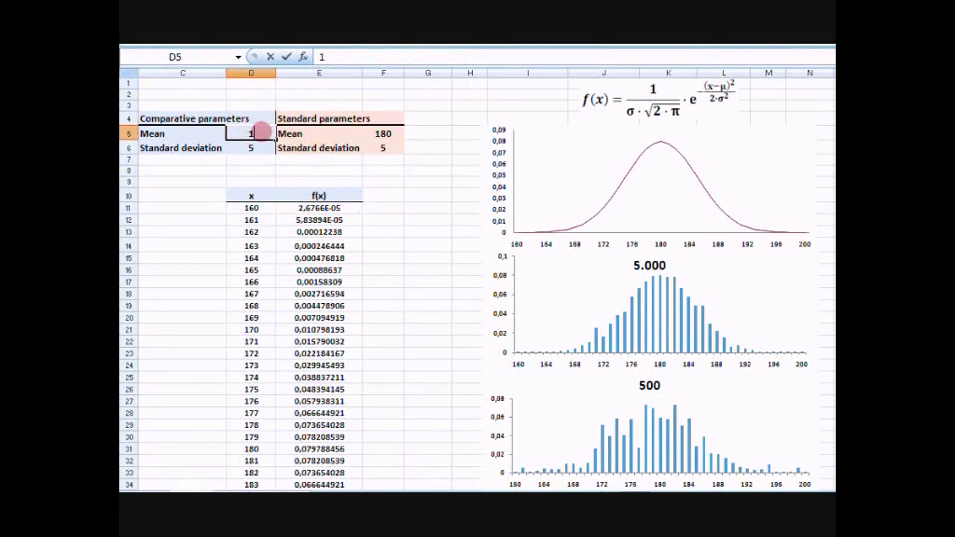
pyautogui.write('75')
pyautogui.press('Return')
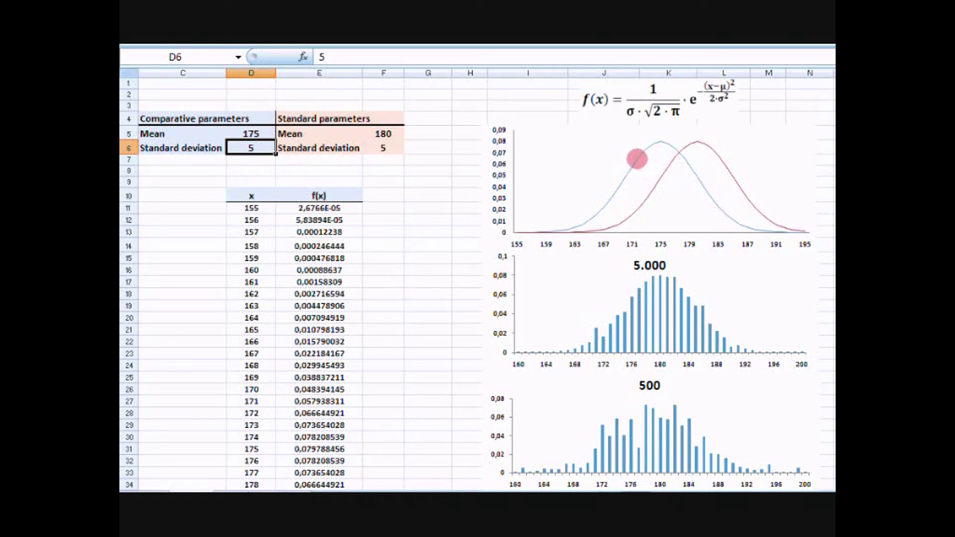
# Change the comparative mean in D5 to 185
pyautogui.click(263, 133)
pyautogui.doubleClick(263, 133)
pyautogui.press('BackSpace')
pyautogui.press('BackSpace')
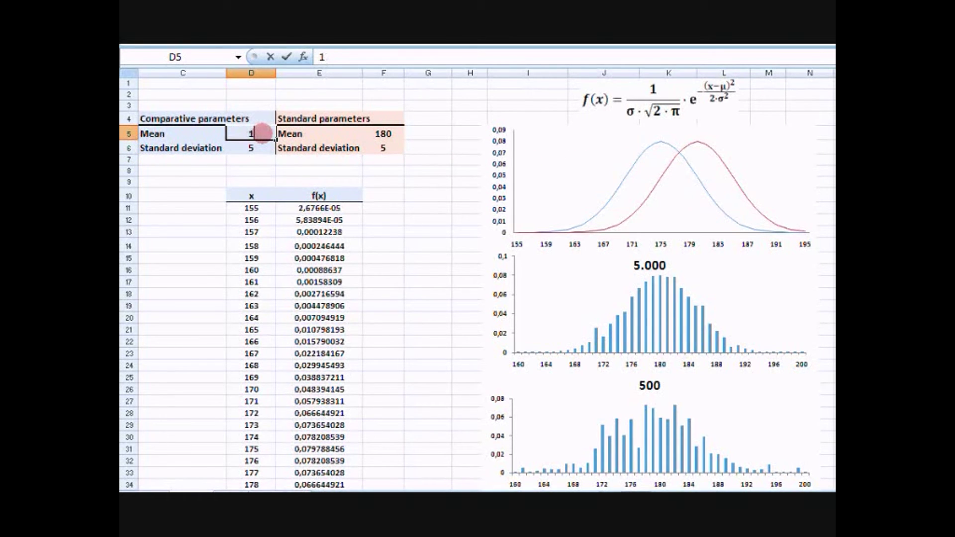
pyautogui.write('85')
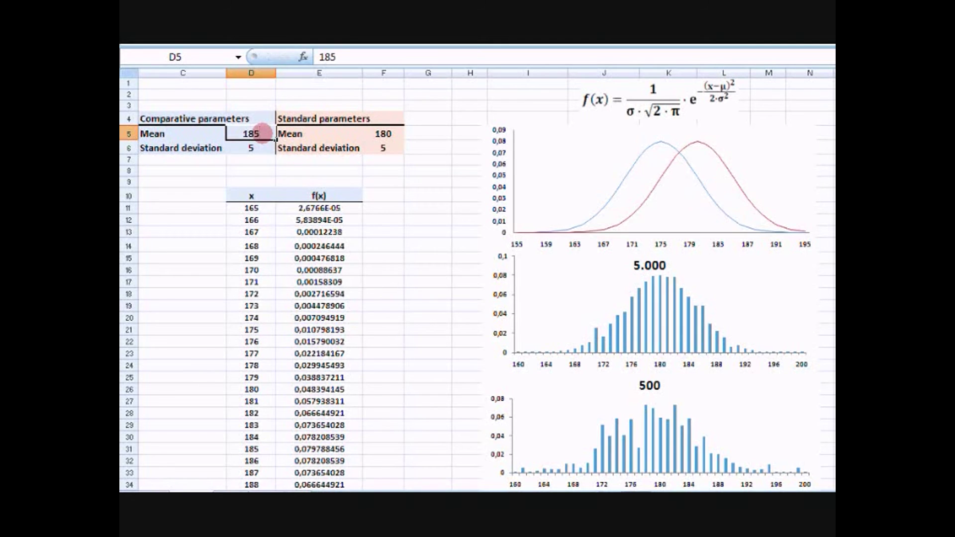
pyautogui.press('Return')
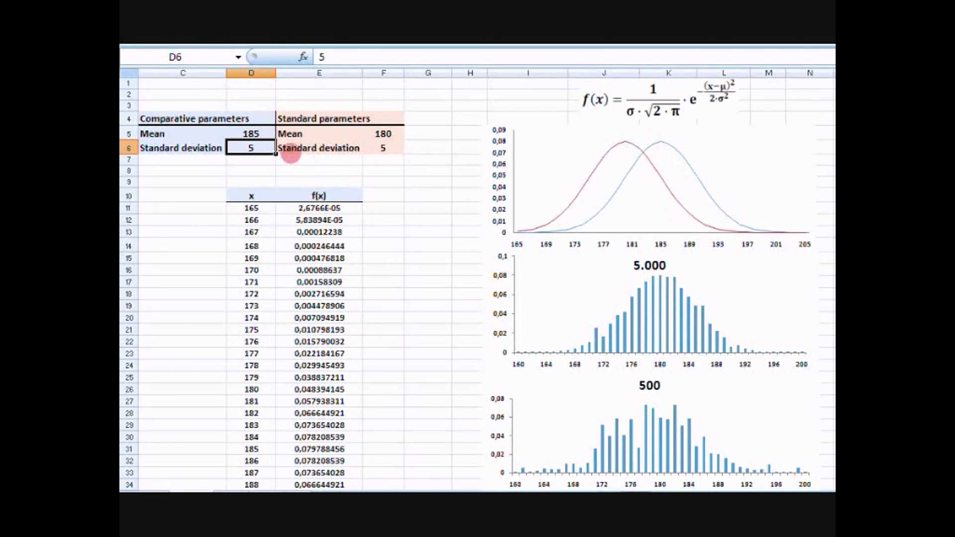
# Set the comparative standard deviation in D6 to 7,5
pyautogui.doubleClick(259, 146)
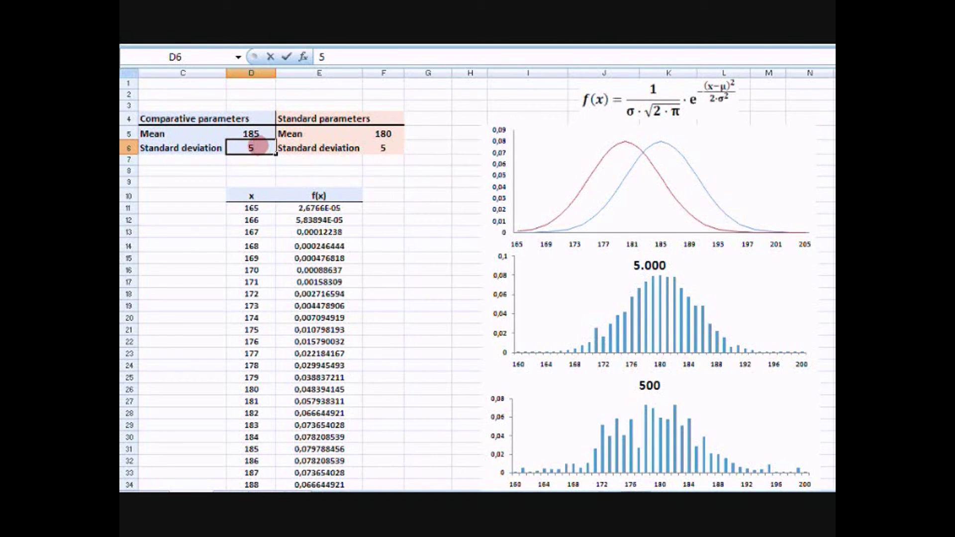
pyautogui.press('BackSpace')
pyautogui.write('7,5')
pyautogui.press('Return')
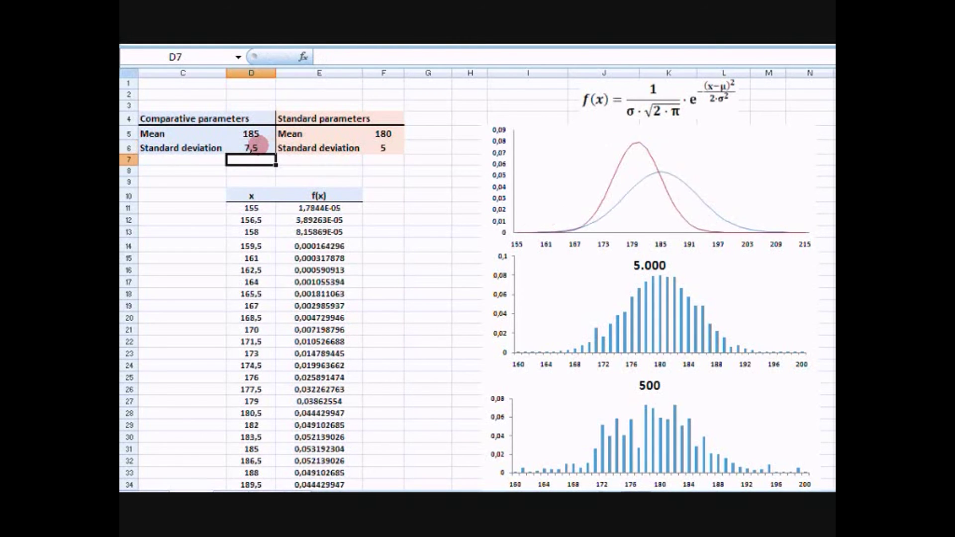
# Set the comparative mean in D5 to 180 so both curves share the same centre
pyautogui.doubleClick(253, 134)
pyautogui.press('BackSpace')
pyautogui.write('0')
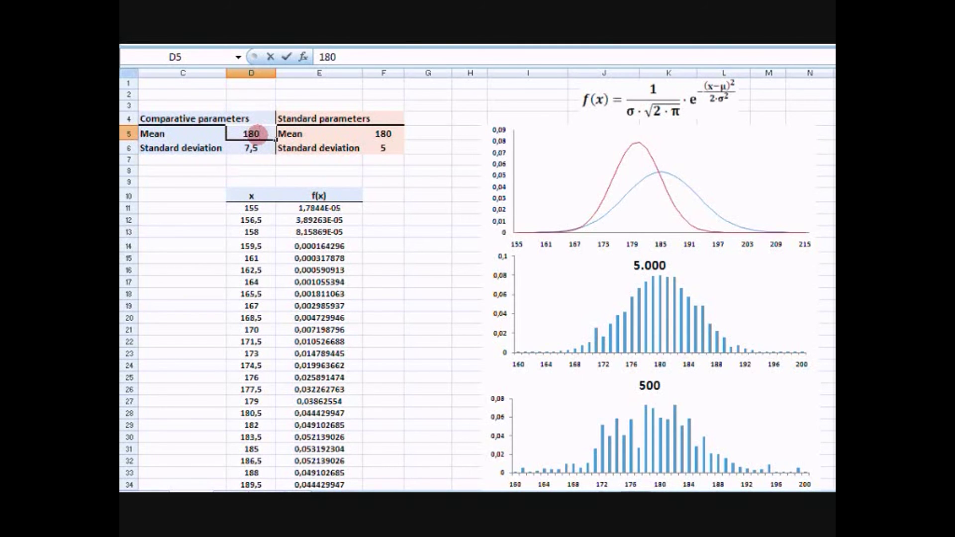
pyautogui.press('Return')
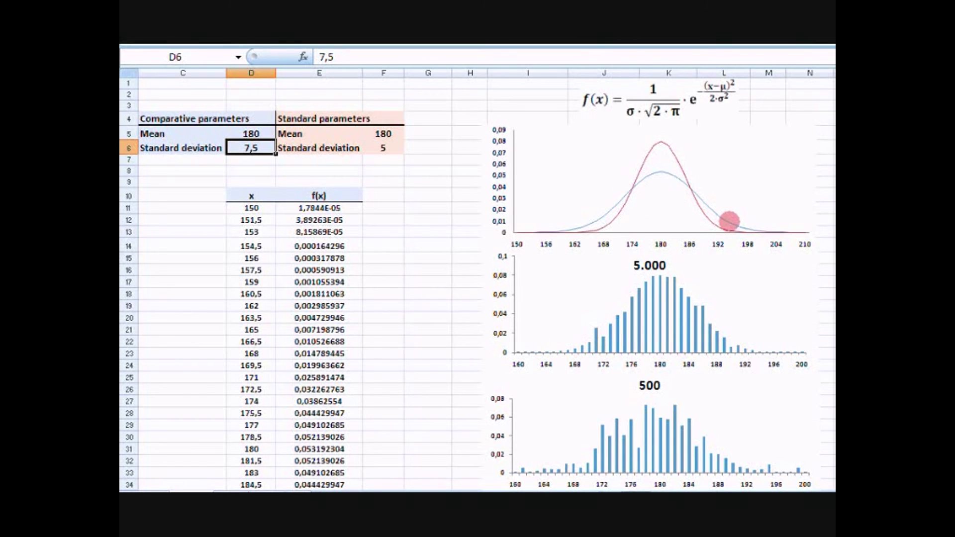
# Reduce the comparative standard deviation in D6 to 3,5
pyautogui.doubleClick(258, 147)
pyautogui.press('BackSpace')
pyautogui.press('BackSpace')
pyautogui.press('BackSpace')
pyautogui.write('3,5')
pyautogui.press('Return')
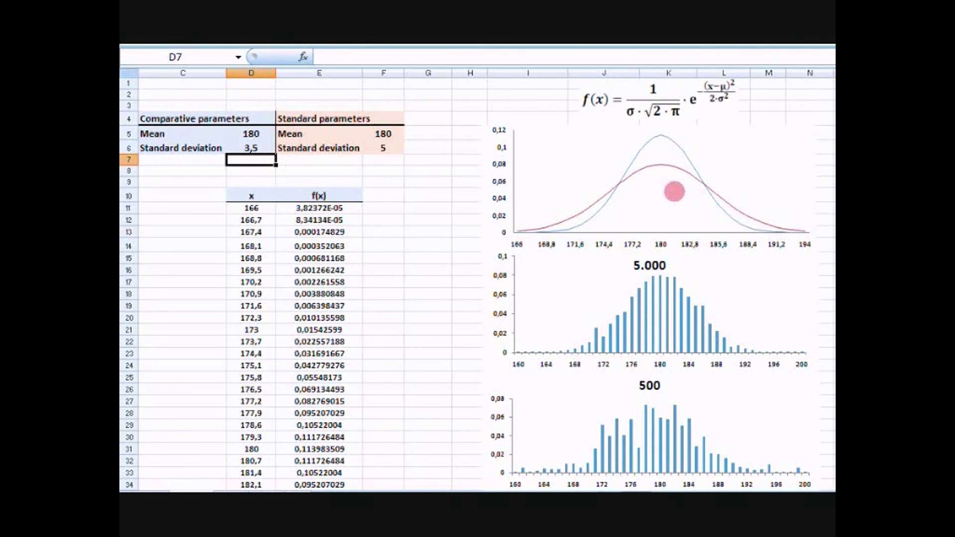
# Set the comparative standard deviation in D6 to 5, matching the standard parameters
pyautogui.click(257, 148)
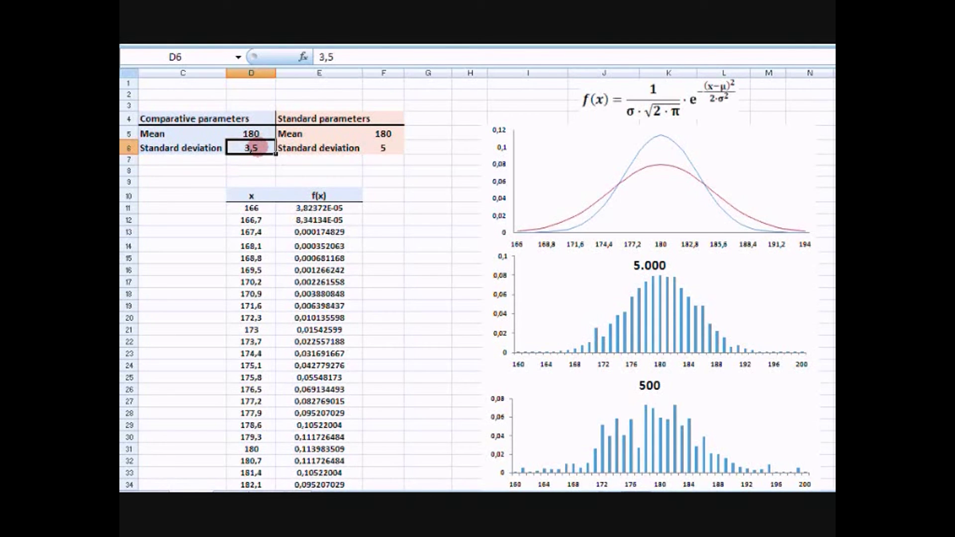
pyautogui.doubleClick(258, 147)
pyautogui.press('BackSpace')
pyautogui.press('BackSpace')
pyautogui.press('BackSpace')
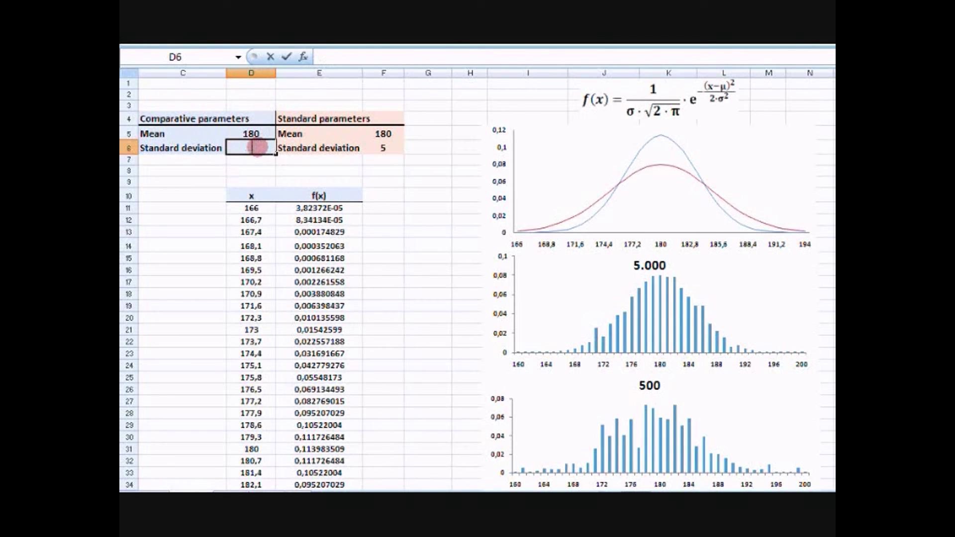
pyautogui.write('5')
pyautogui.press('Return')
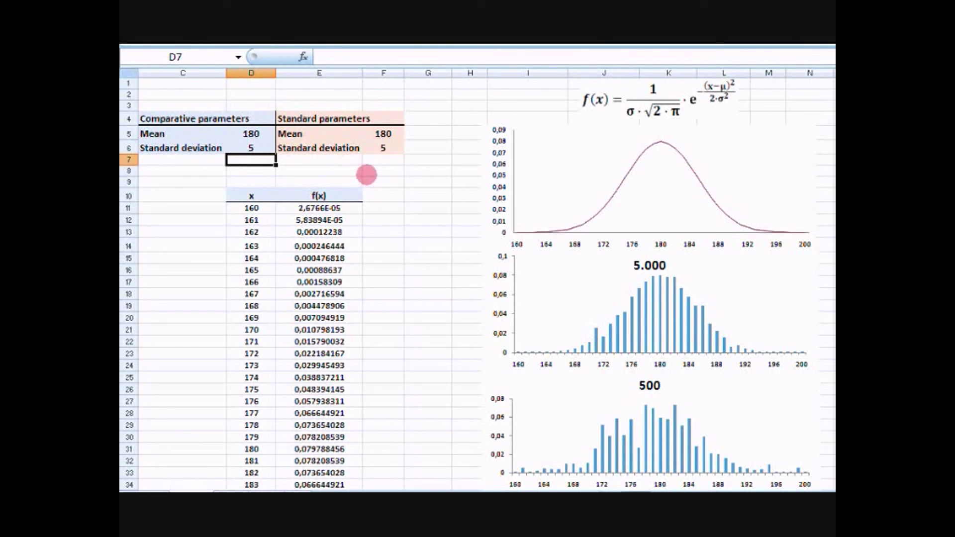
pyautogui.click(251, 134)
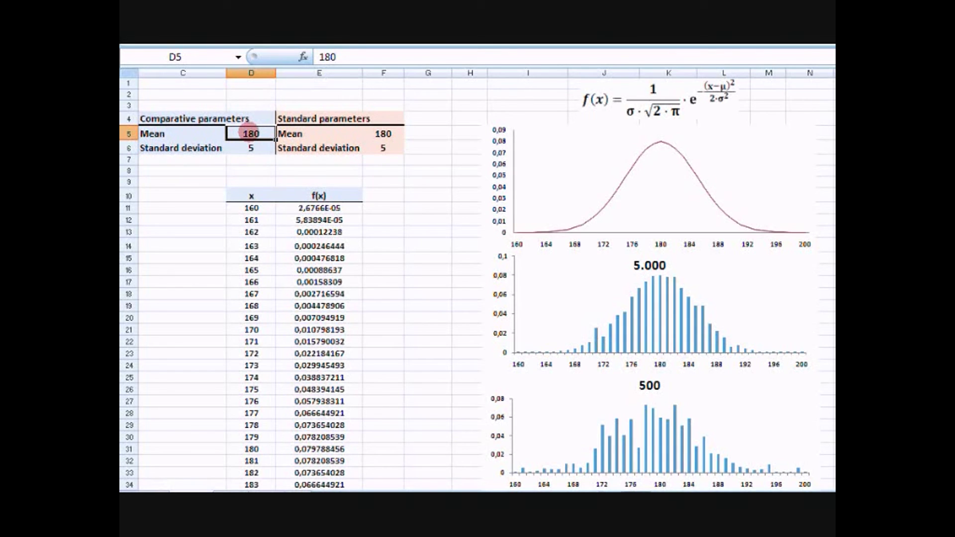
pyautogui.click(252, 148)
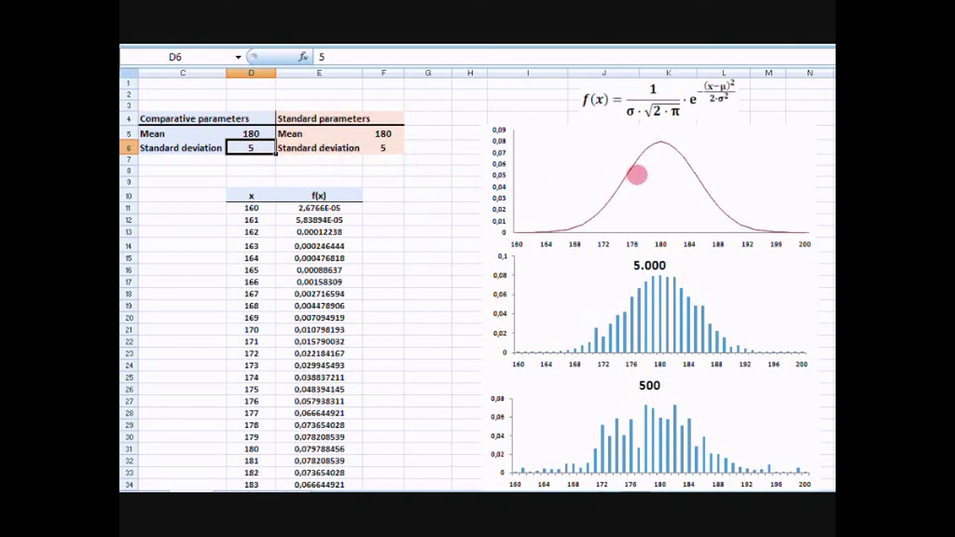
# Move the "μ ± σ = 68%" picture onto the upper left part of the normal curve chart and deselect it
pyautogui.click(823, 107)
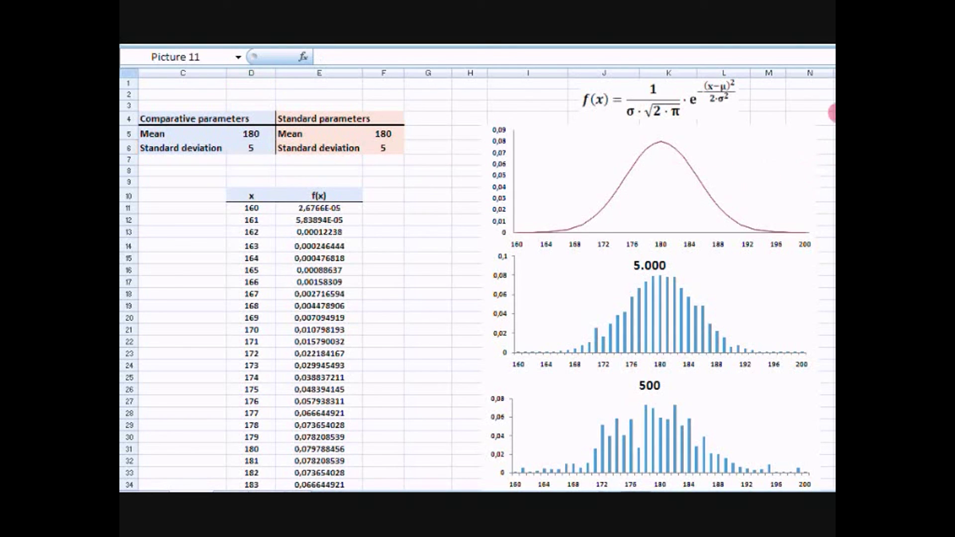
pyautogui.moveTo(586, 155); pyautogui.dragTo(548, 156)
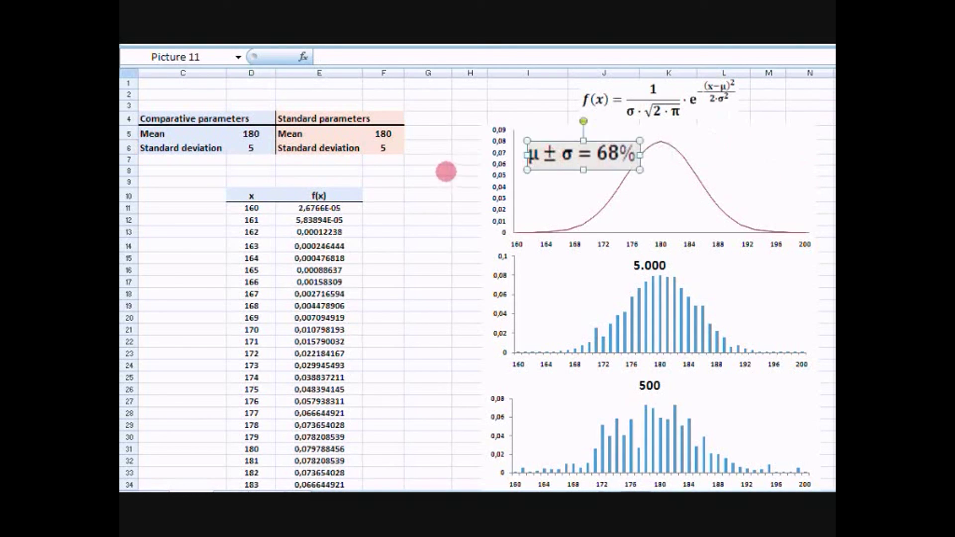
pyautogui.click(446, 170)
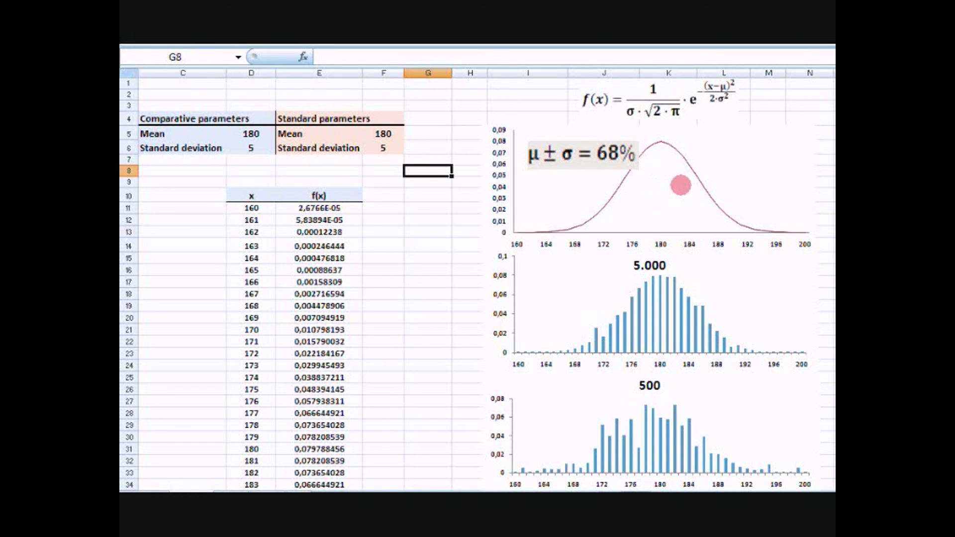
# Place the "μ ± 2·σ = 95,5%" and "μ ± 3·σ = 99,7%" pictures in order below the 68% picture and deselect them
pyautogui.moveTo(792, 180); pyautogui.dragTo(551, 197)
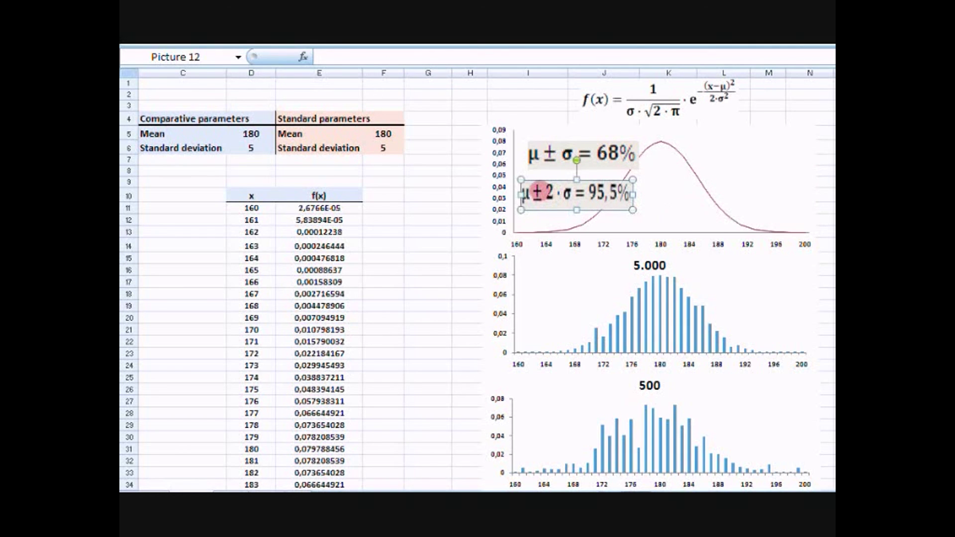
pyautogui.press('Escape')
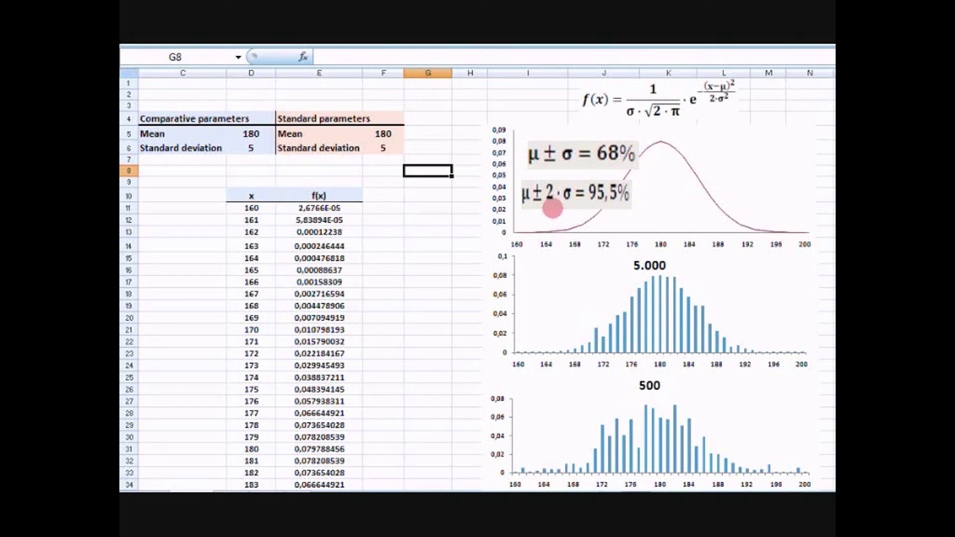
pyautogui.moveTo(831, 230); pyautogui.dragTo(550, 243)
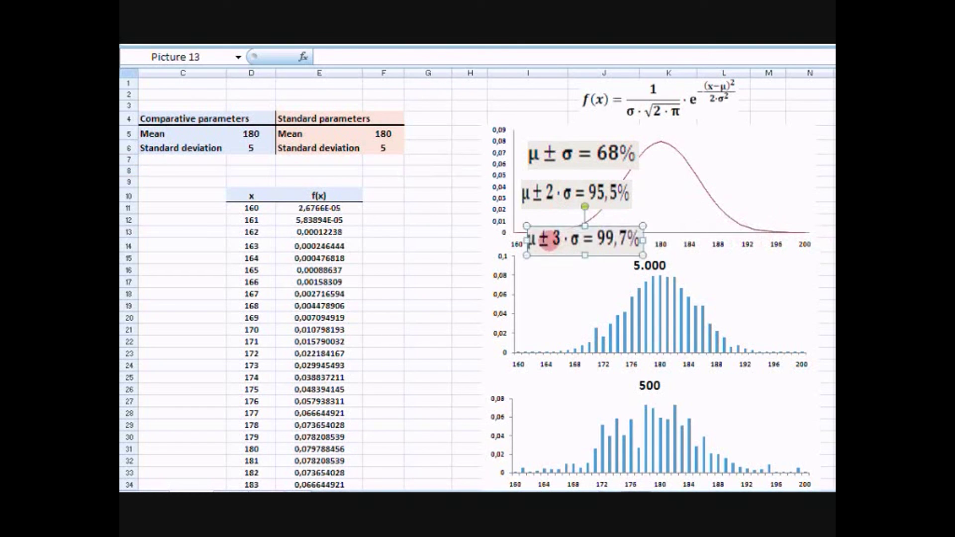
pyautogui.press('Escape')
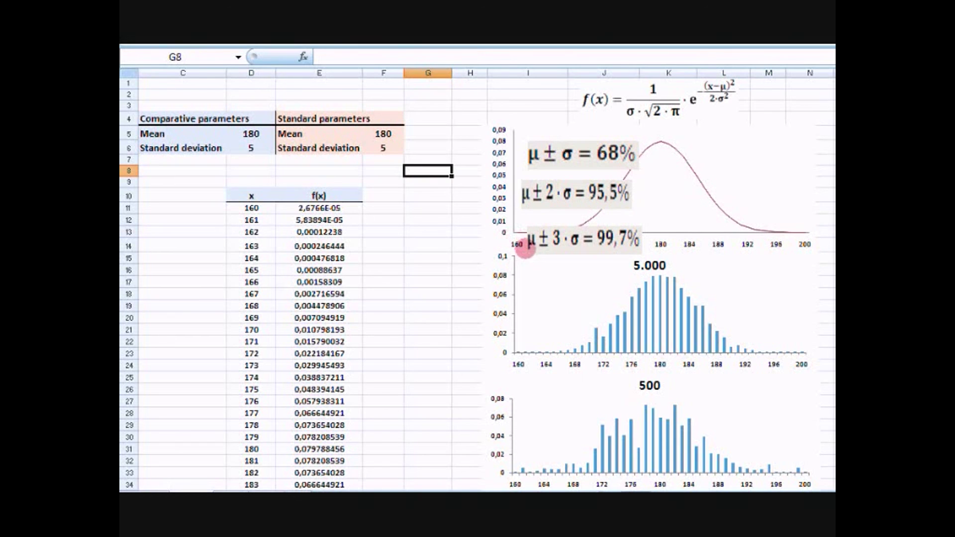